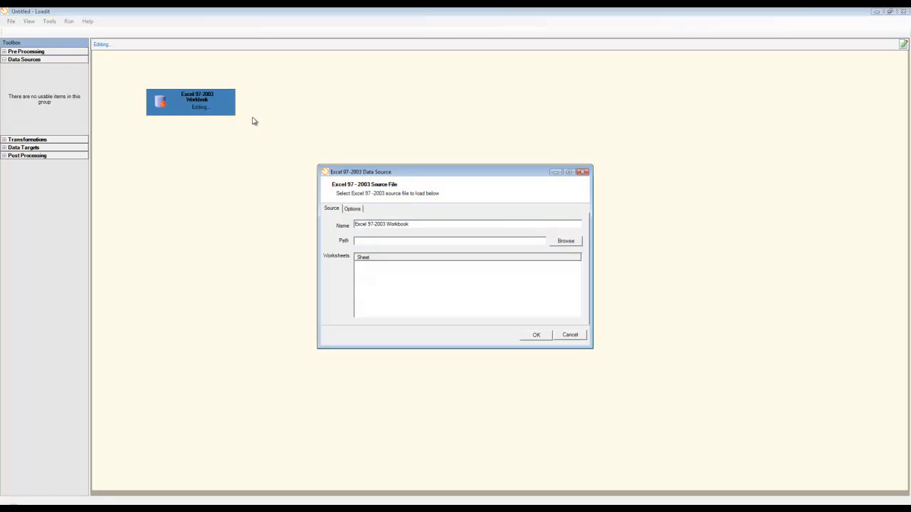
# Set the Excel 97-2003 Workbook source to load the Customers worksheet from C:\Loadit\Customers.xls
pyautogui.click(562, 242)
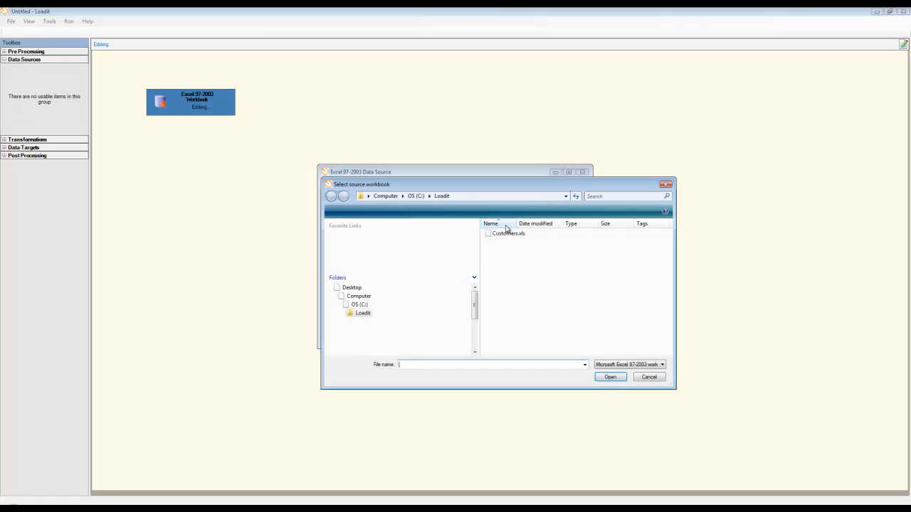
pyautogui.doubleClick(508, 234)
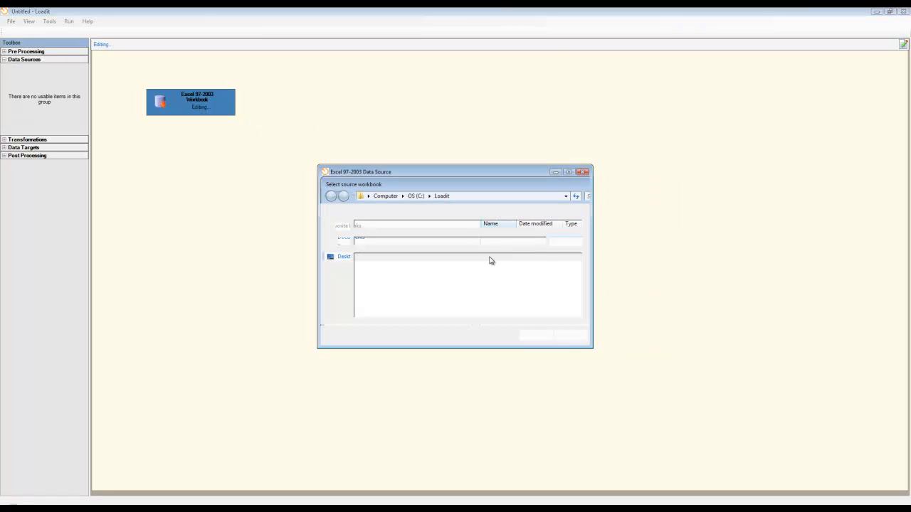
pyautogui.click(359, 266)
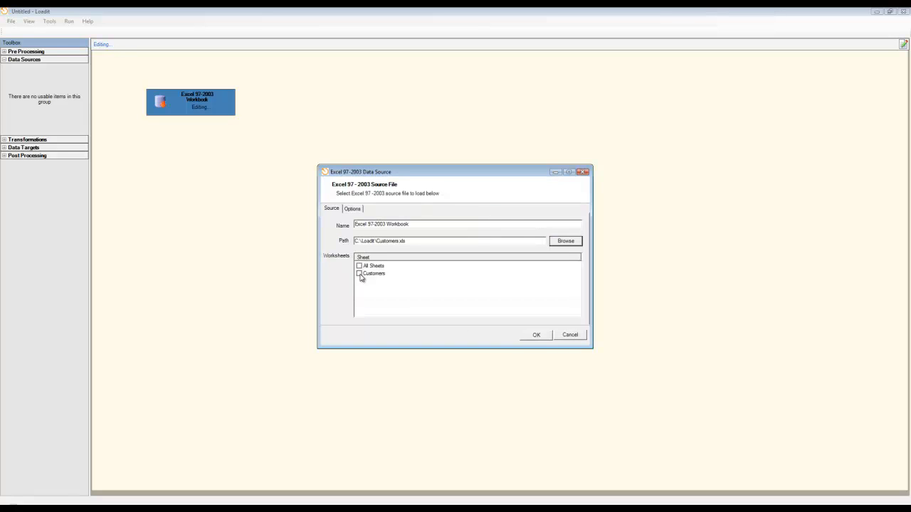
pyautogui.click(537, 335)
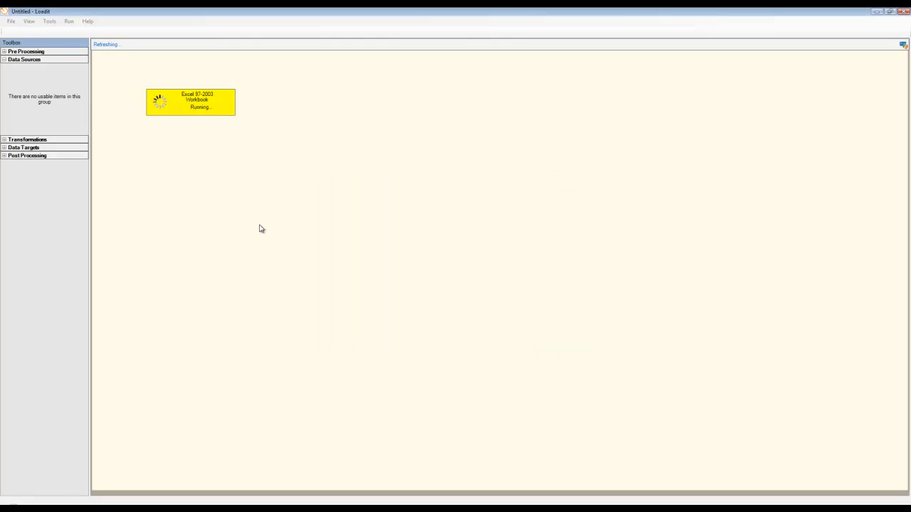
# Review the loaded data of the Excel 97-2003 Workbook source and delete that source from the canvas
pyautogui.rightClick(189, 104)
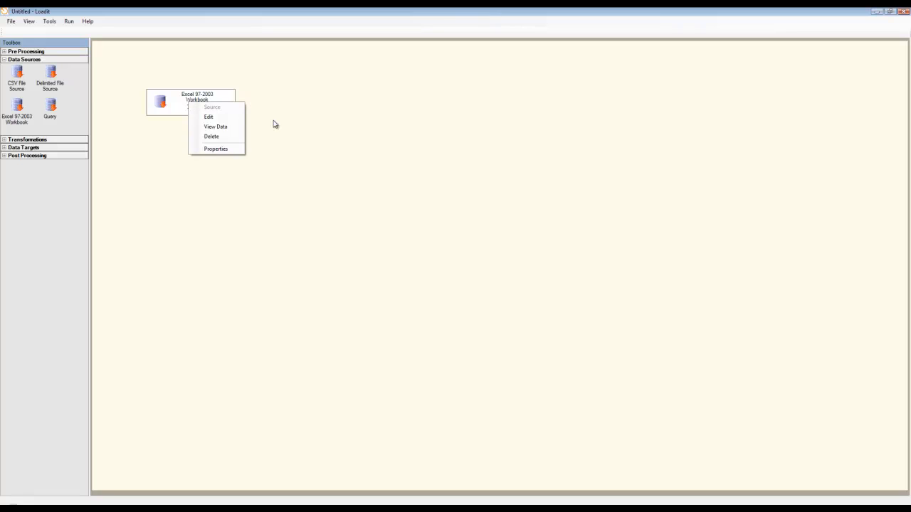
pyautogui.click(230, 129)
pyautogui.doubleClick(438, 162)
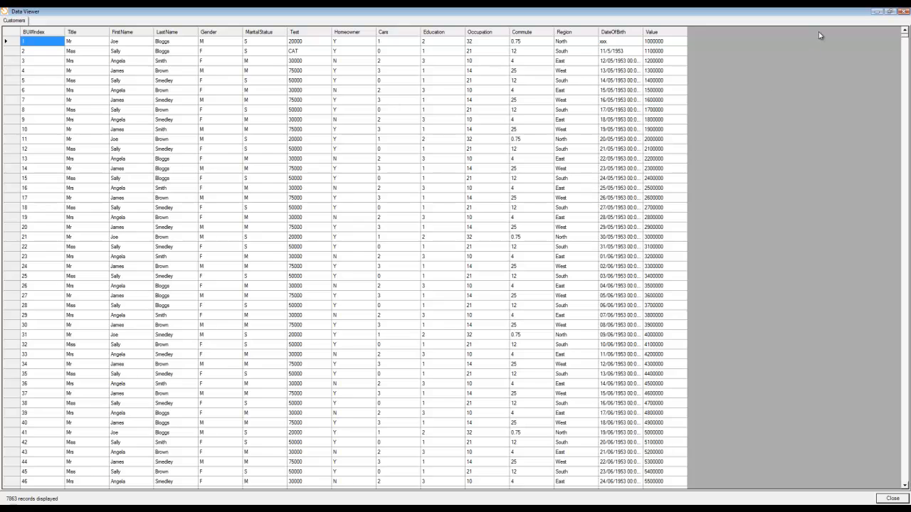
pyautogui.click(890, 499)
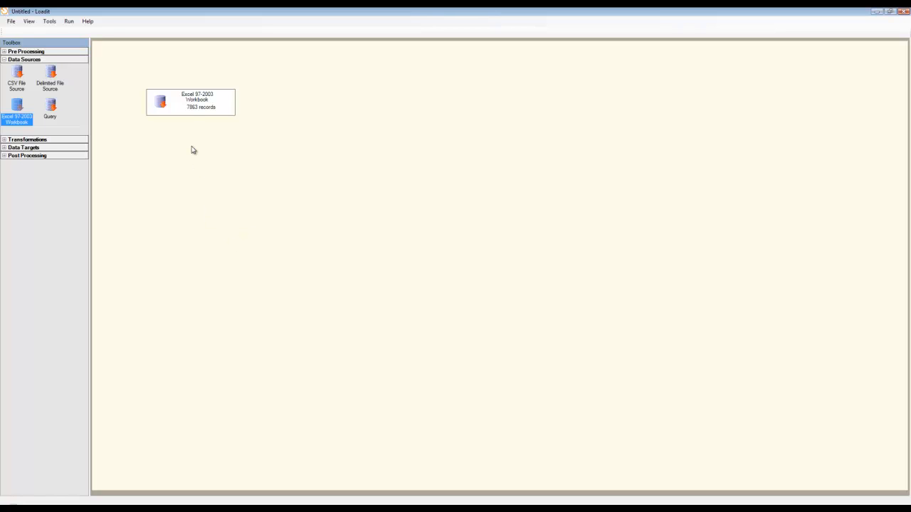
pyautogui.rightClick(180, 106)
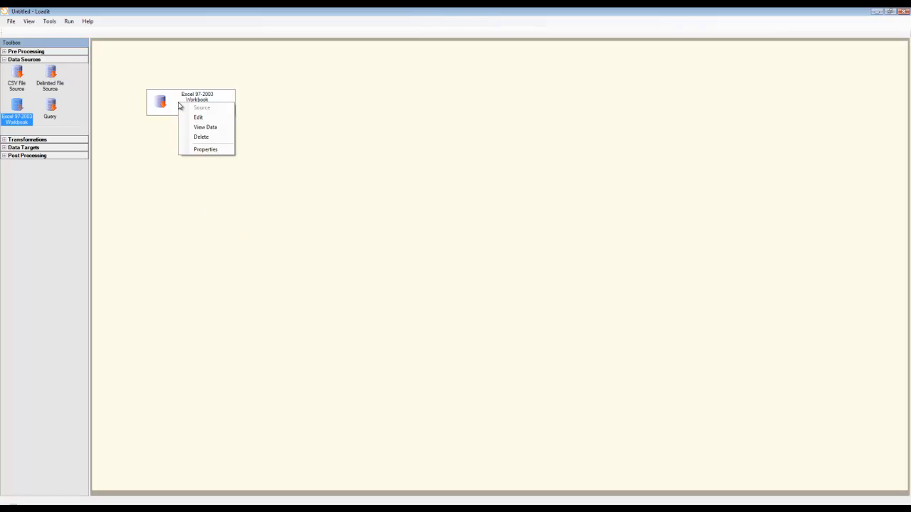
pyautogui.click(206, 137)
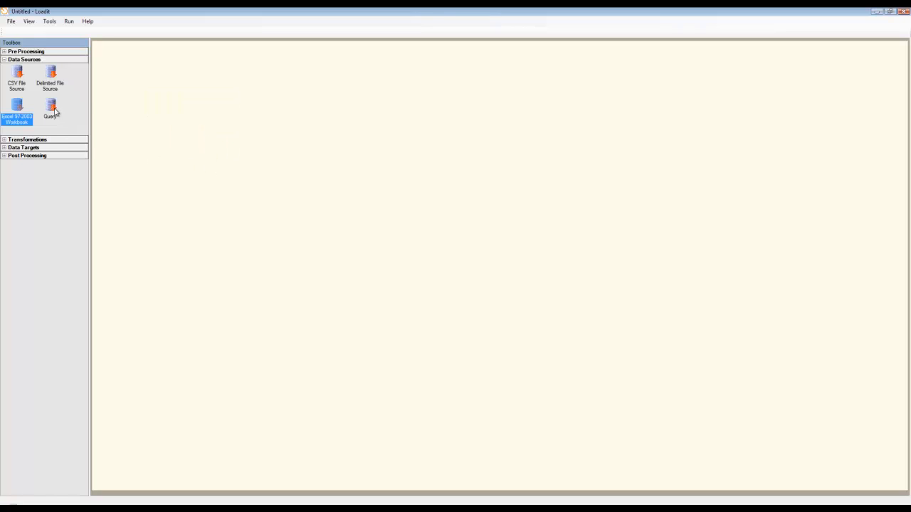
# Start a new data connection named Customers with the connection type OLE DB
pyautogui.click(32, 26)
pyautogui.click(42, 31)
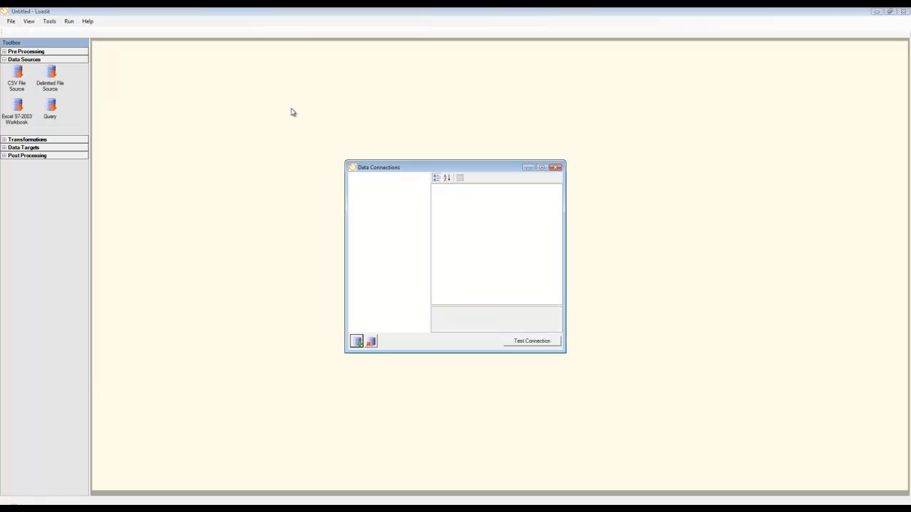
pyautogui.click(356, 341)
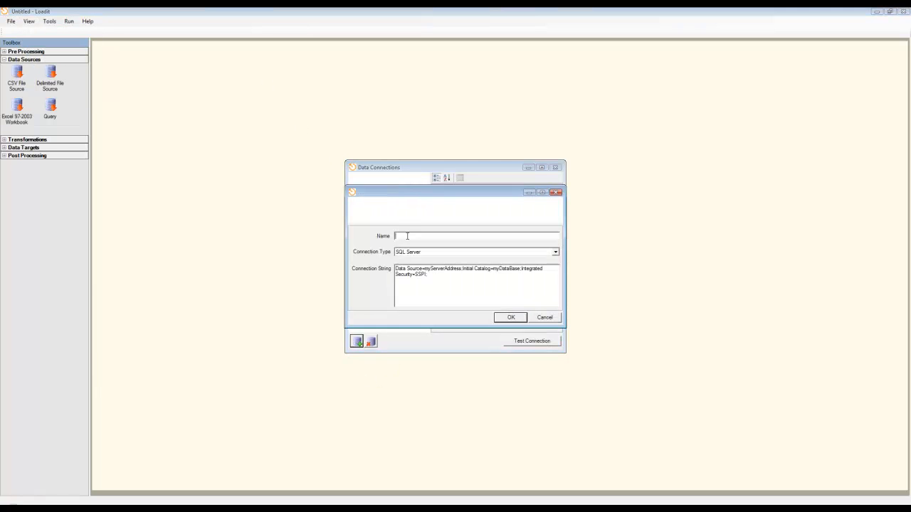
pyautogui.write('E')
pyautogui.write('ustomers')
pyautogui.click(463, 253)
pyautogui.click(429, 264)
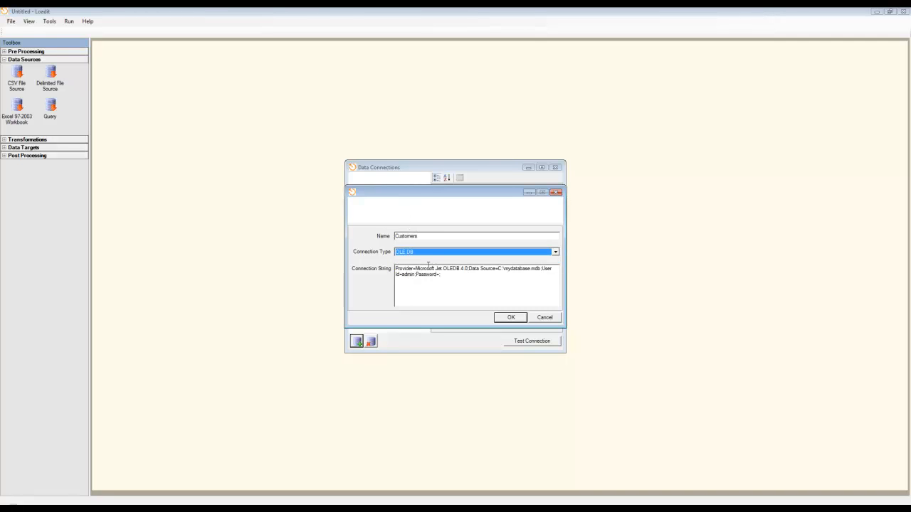
# Replace the default connection string with Notepad's Provider=Microsoft.Jet.OLEDB.4.0;Data Source=C:\Loadit\Customers.xls;Extended Properties="Excel 8.0;HDR=Yes;IMEX=1"; and save the connection
pyautogui.moveTo(444, 277); pyautogui.dragTo(286, 264)
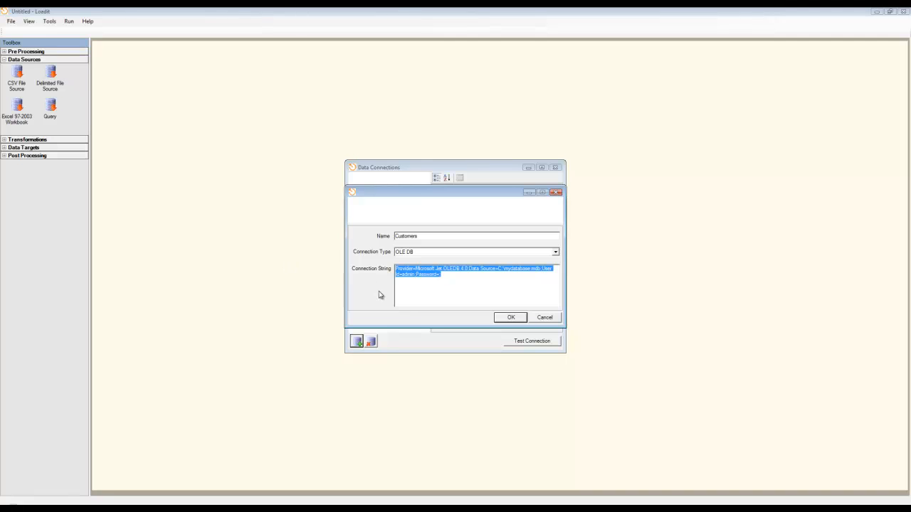
pyautogui.press('Delete')
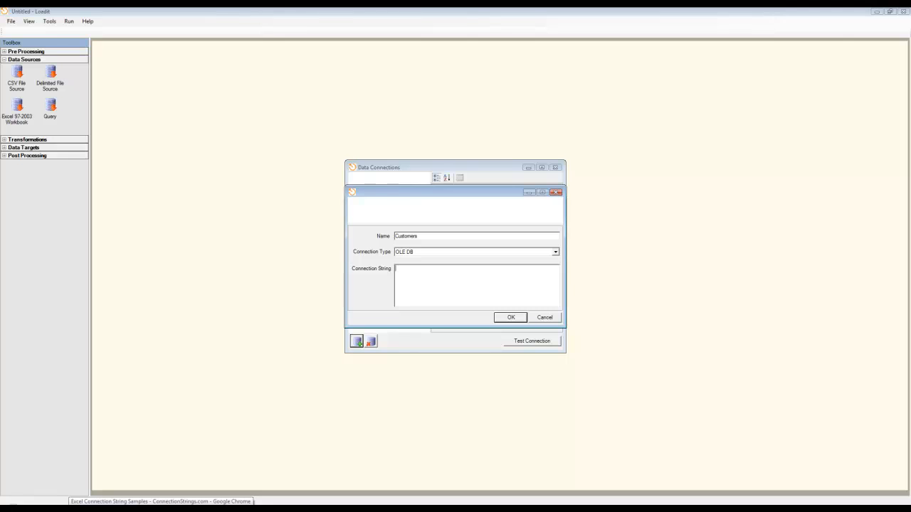
pyautogui.click(71, 508)
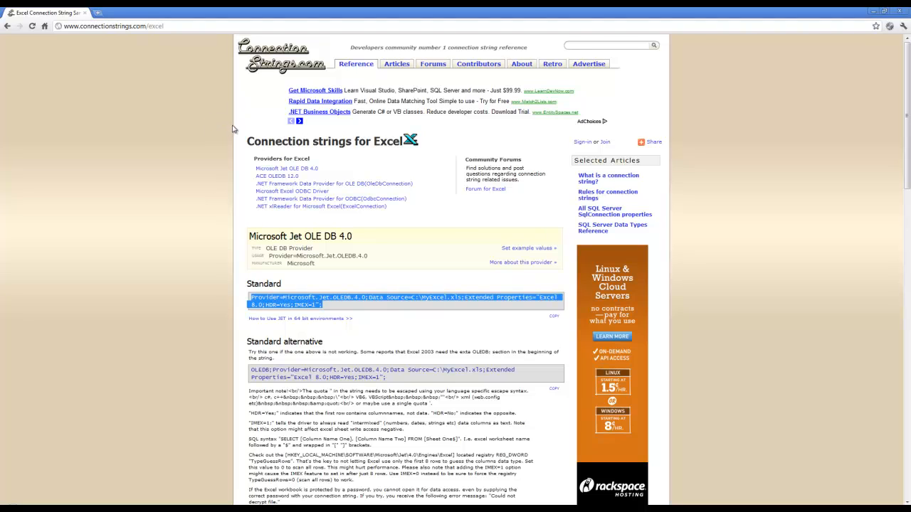
pyautogui.hotkey('alt', 'Tab')
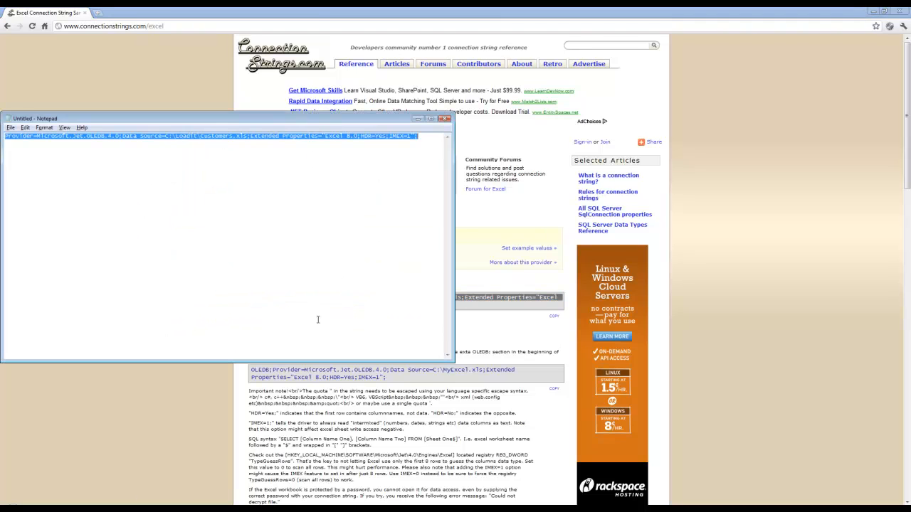
pyautogui.moveTo(418, 136); pyautogui.dragTo(3, 146)
pyautogui.hotkey('ctrl', 'c')
pyautogui.hotkey('alt', 'Tab')
pyautogui.hotkey('alt', 'Tab')
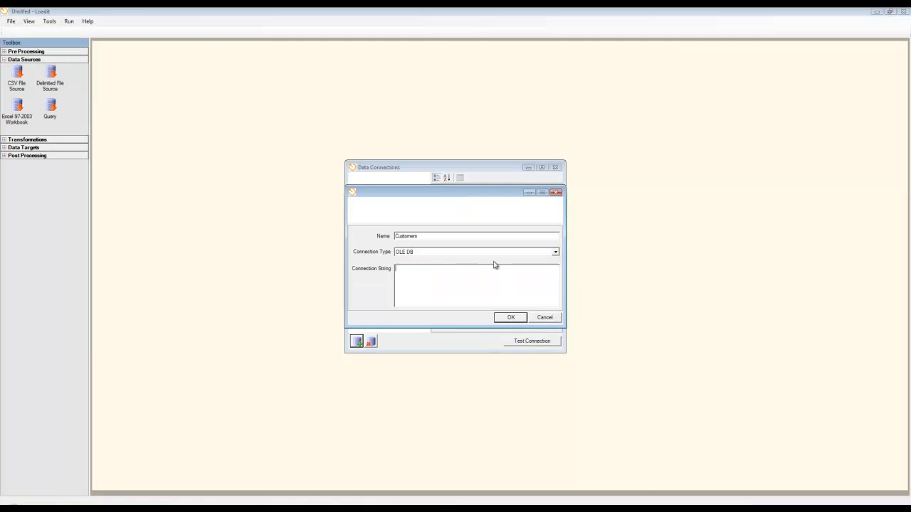
pyautogui.click(468, 273)
pyautogui.hotkey('ctrl', 'v')
pyautogui.click(510, 318)
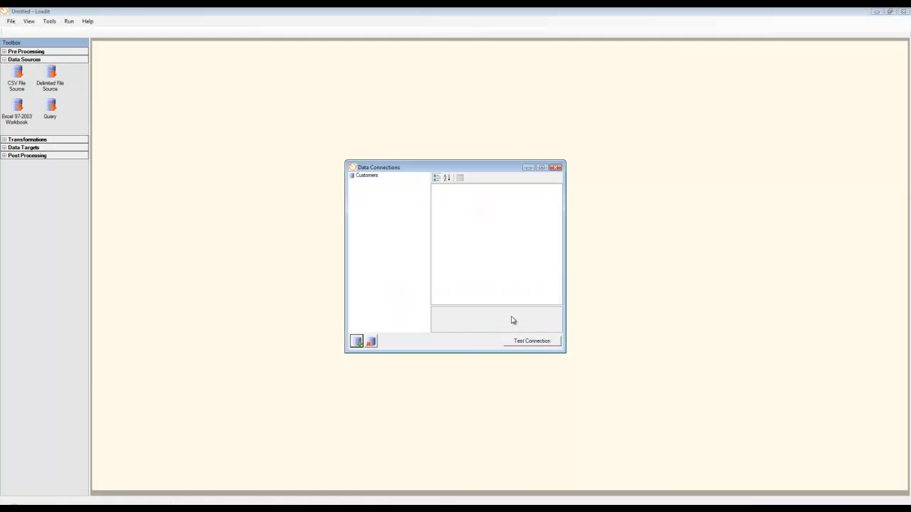
# Test the Customers data connection and close the data connections window
pyautogui.click(365, 176)
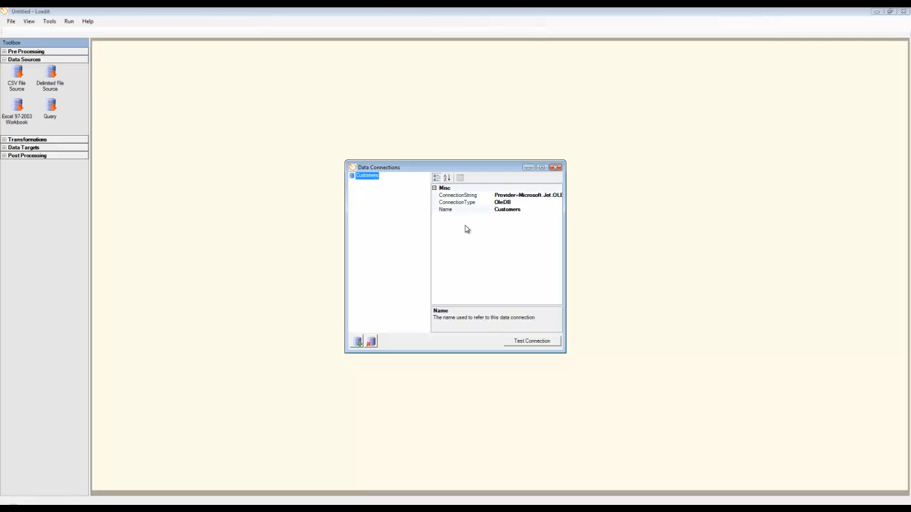
pyautogui.click(532, 343)
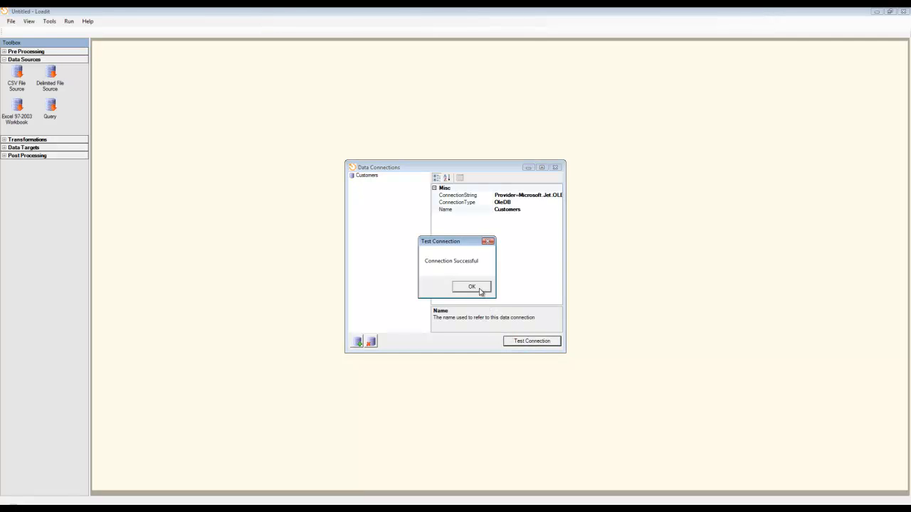
pyautogui.click(478, 288)
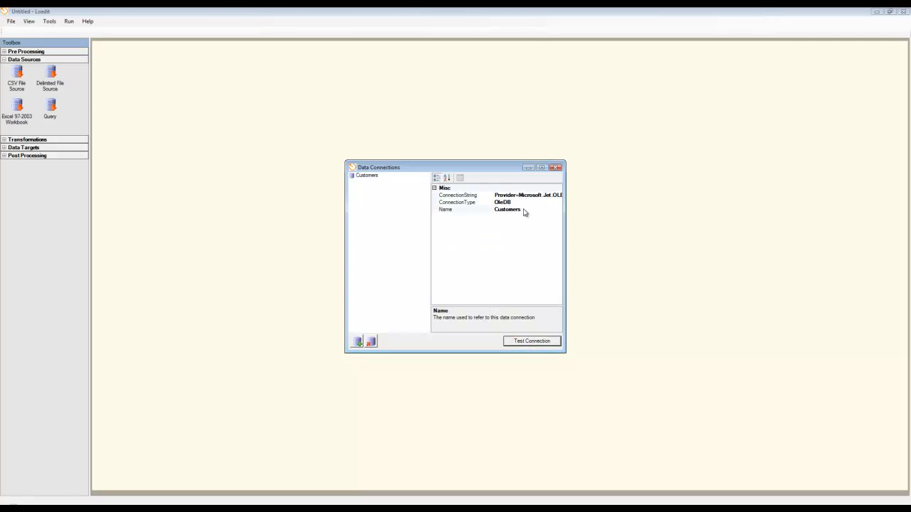
pyautogui.click(556, 167)
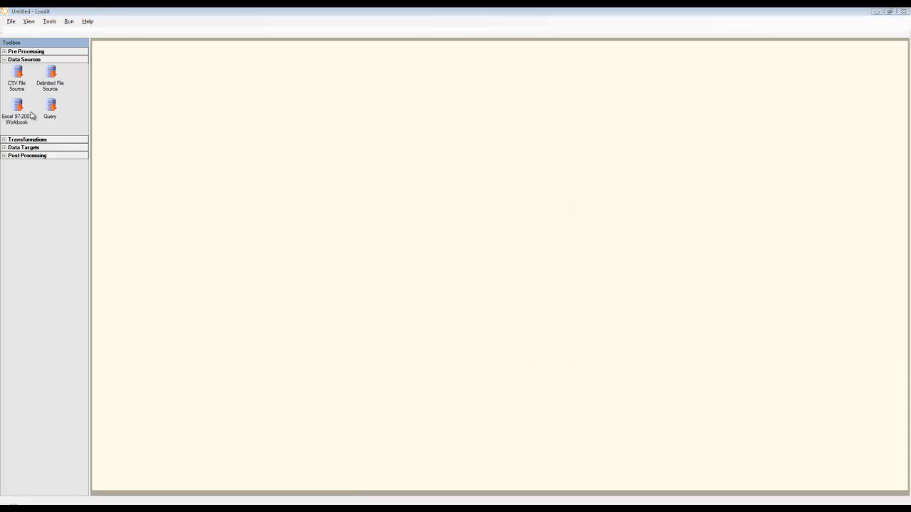
# Add a Query data source that uses the Customers connection and the query SELECT * FROM [Customers$]
pyautogui.moveTo(50, 110); pyautogui.dragTo(210, 100)
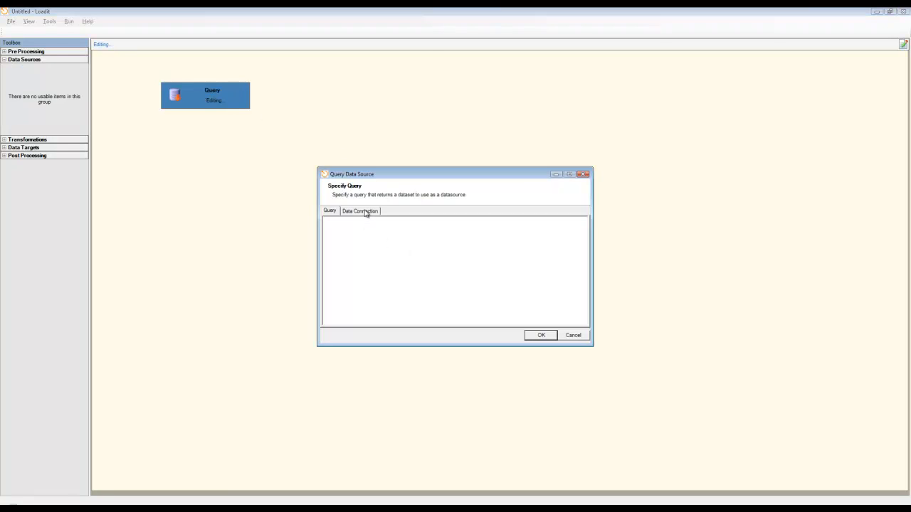
pyautogui.click(365, 211)
pyautogui.click(411, 236)
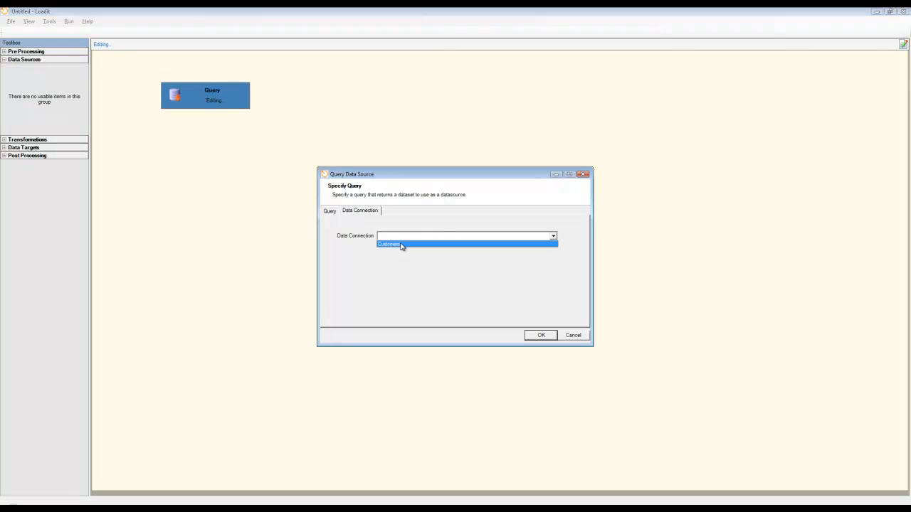
pyautogui.click(401, 246)
pyautogui.click(334, 213)
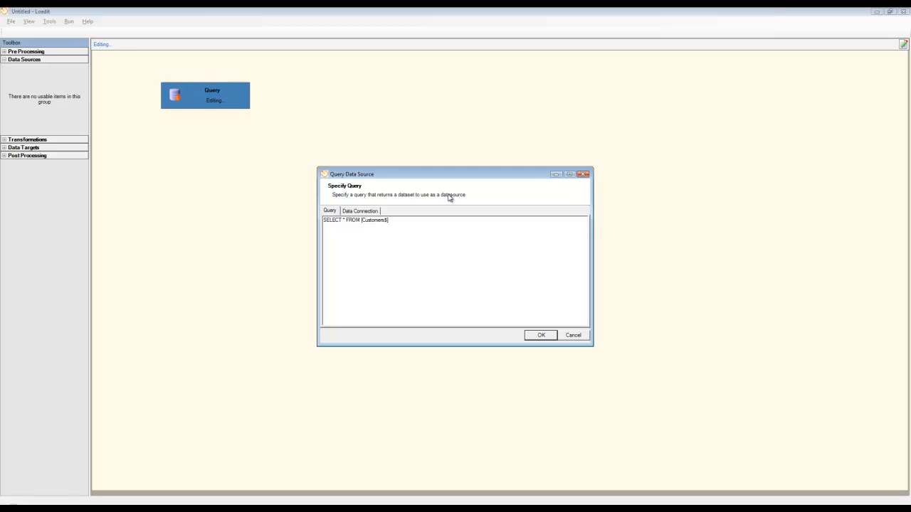
pyautogui.click(546, 340)
# View the records returned by the unfiltered Query source and close the data viewer
pyautogui.rightClick(228, 94)
pyautogui.click(254, 124)
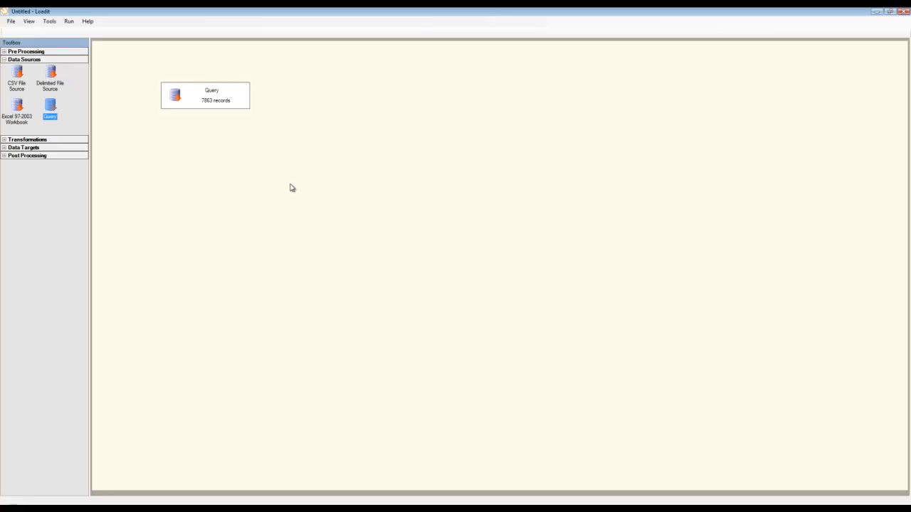
pyautogui.click(904, 11)
# Edit the Query source to filter by gender with SELECT * FROM [Customers$] WHERE Gender = "M"
pyautogui.rightClick(204, 94)
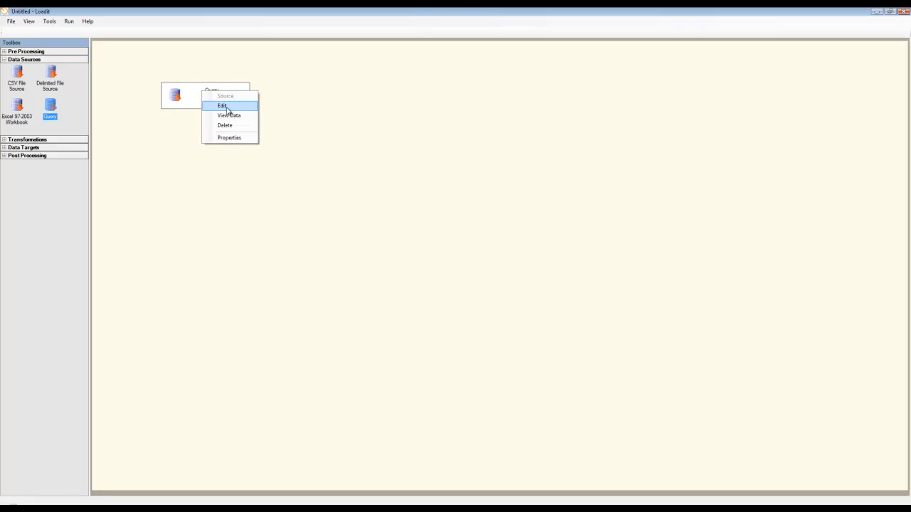
pyautogui.click(222, 106)
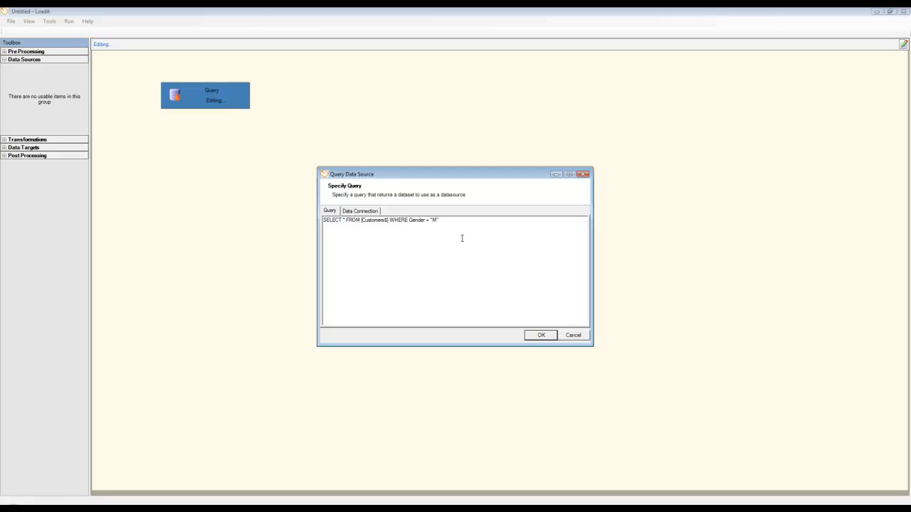
pyautogui.click(531, 339)
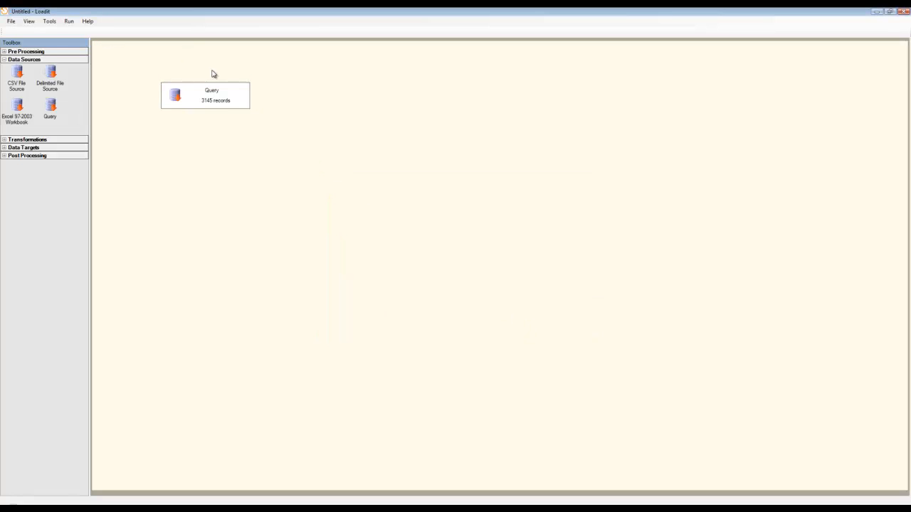
# View the Query source's records with the gender filter applied and close the data viewer
pyautogui.rightClick(212, 104)
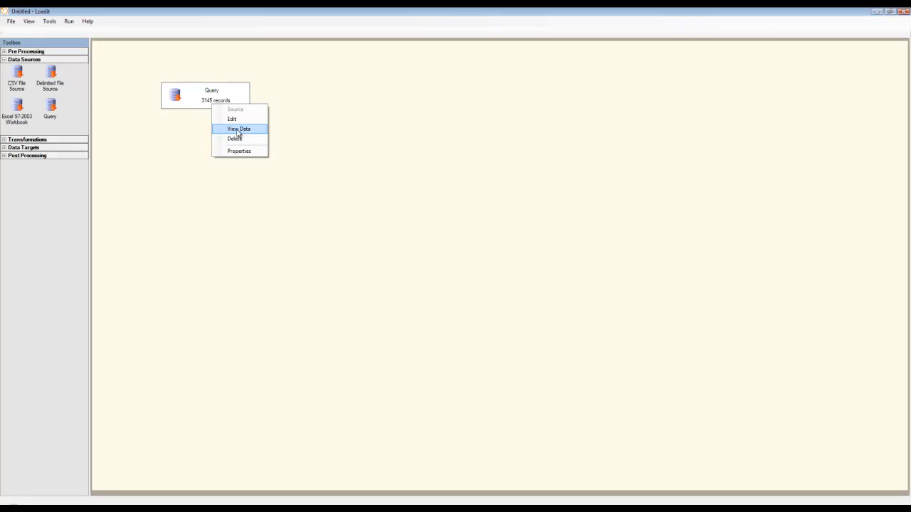
pyautogui.click(236, 134)
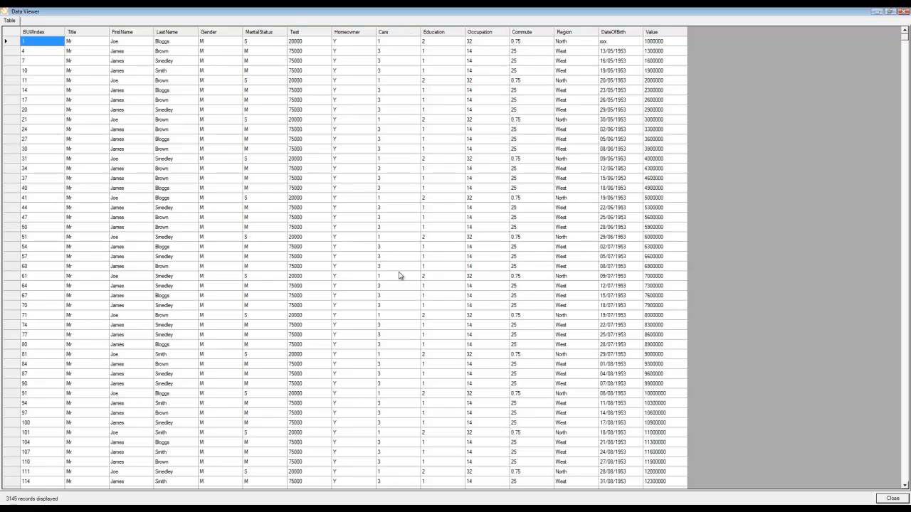
pyautogui.click(904, 10)
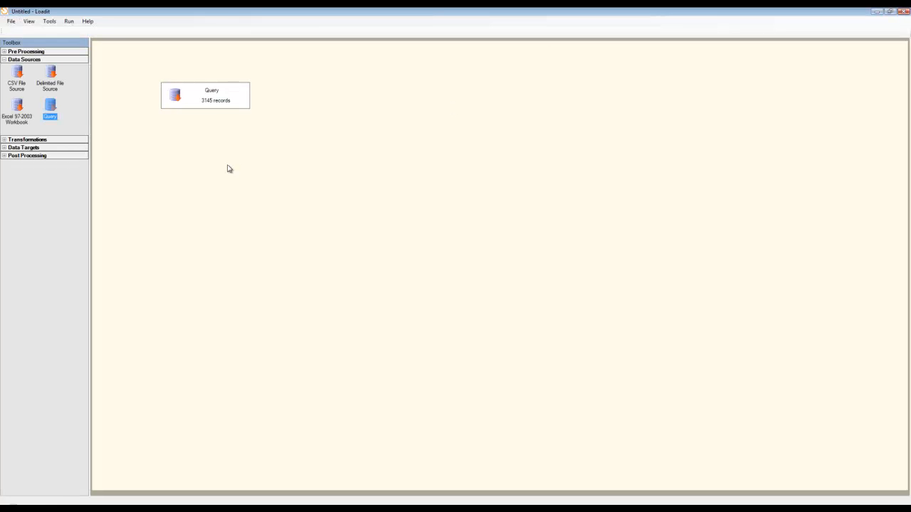
# Extend the Query source's WHERE clause with AND Cars > 2 and view the records it returns
pyautogui.rightClick(220, 99)
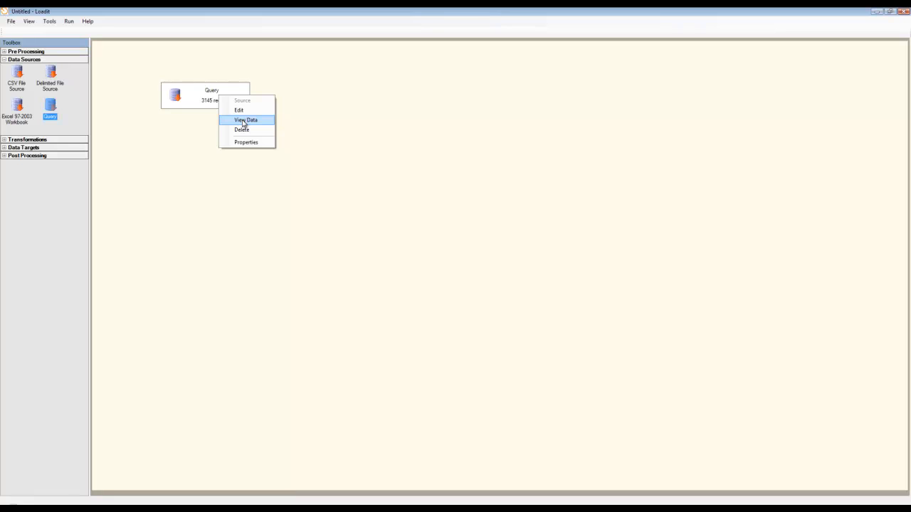
pyautogui.click(240, 111)
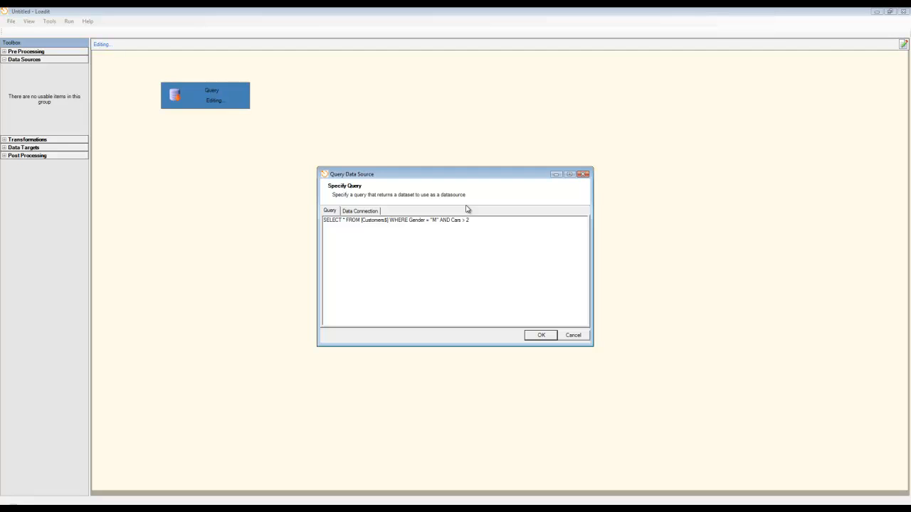
pyautogui.click(552, 336)
pyautogui.rightClick(235, 101)
pyautogui.click(252, 121)
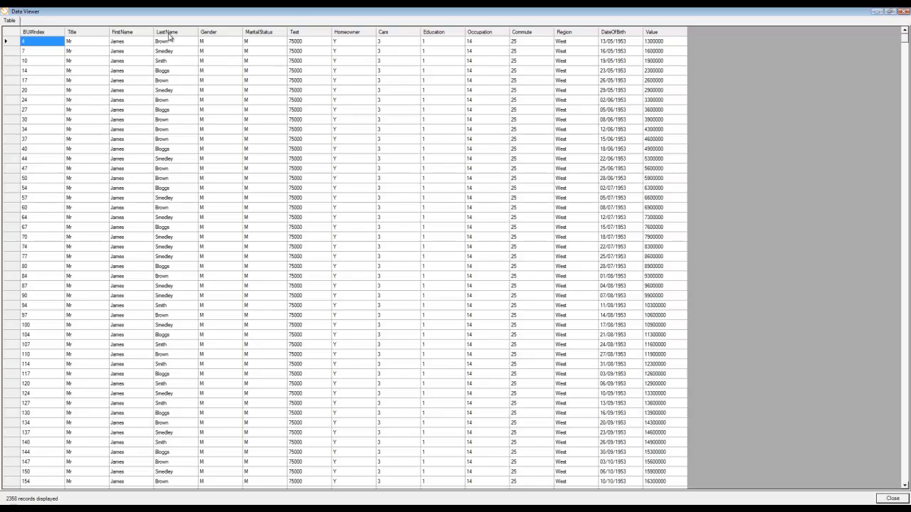
# Close the data viewer and edit the Query source to select only [LastName] instead of all columns, keeping its WHERE clause
pyautogui.click(903, 11)
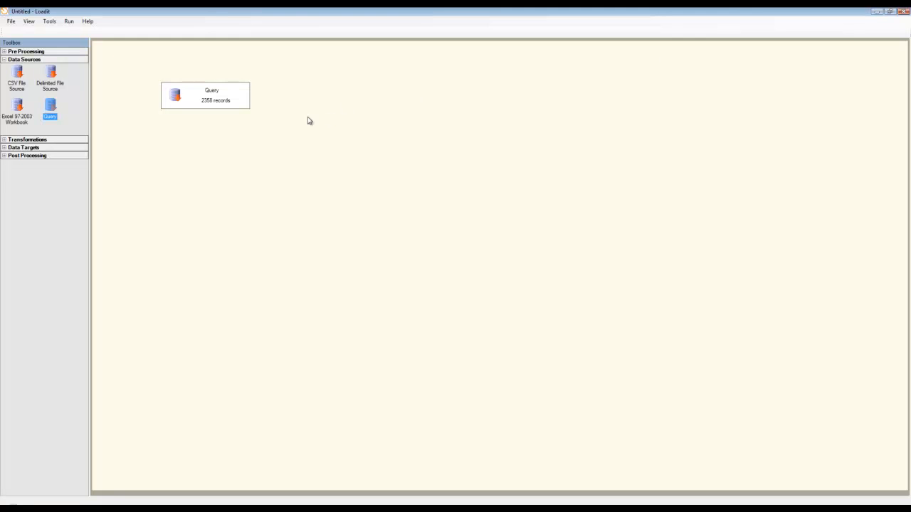
pyautogui.rightClick(223, 100)
pyautogui.click(241, 114)
pyautogui.click(345, 219)
pyautogui.press('BackSpace')
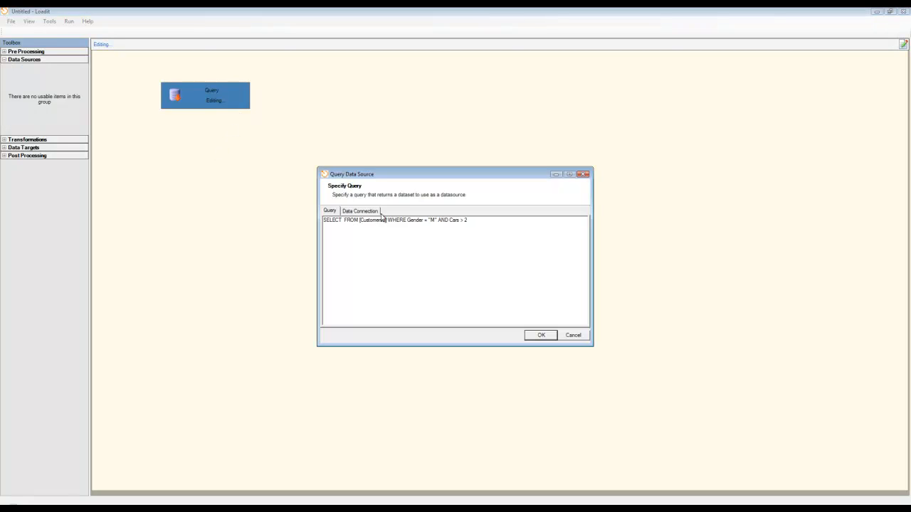
pyautogui.write('[LastNa')
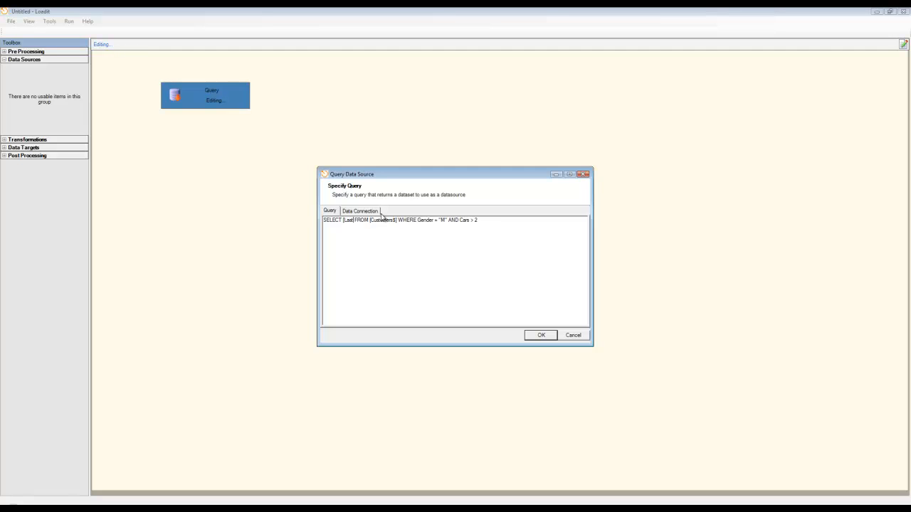
pyautogui.write('me]')
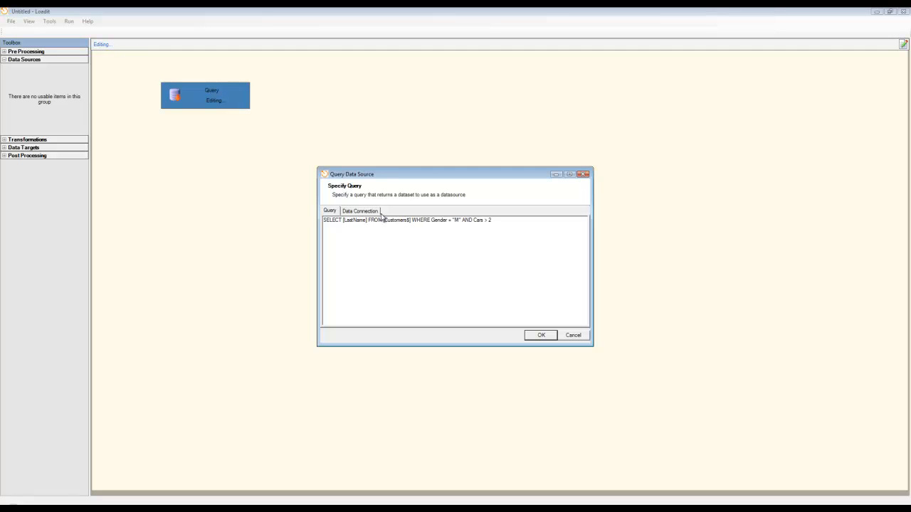
pyautogui.click(541, 336)
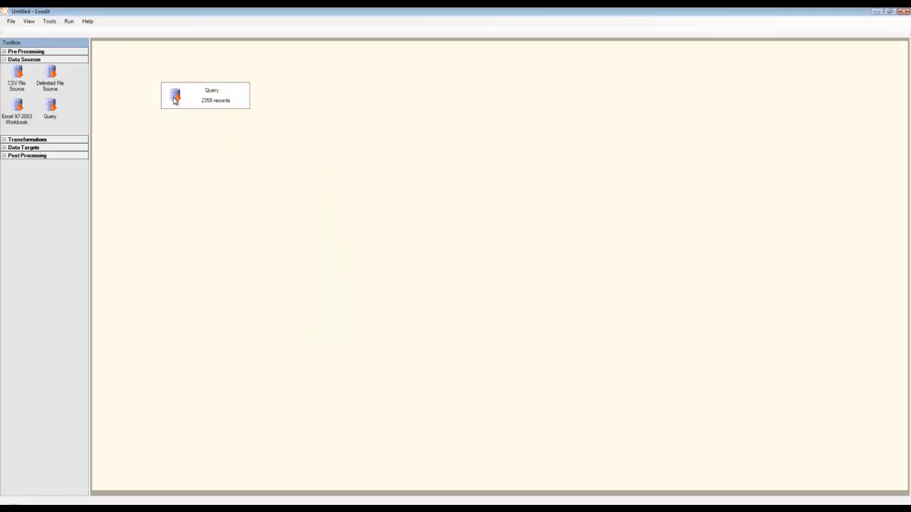
# View the Query source's data with only the LastName column selected and close the data viewer
pyautogui.rightClick(197, 100)
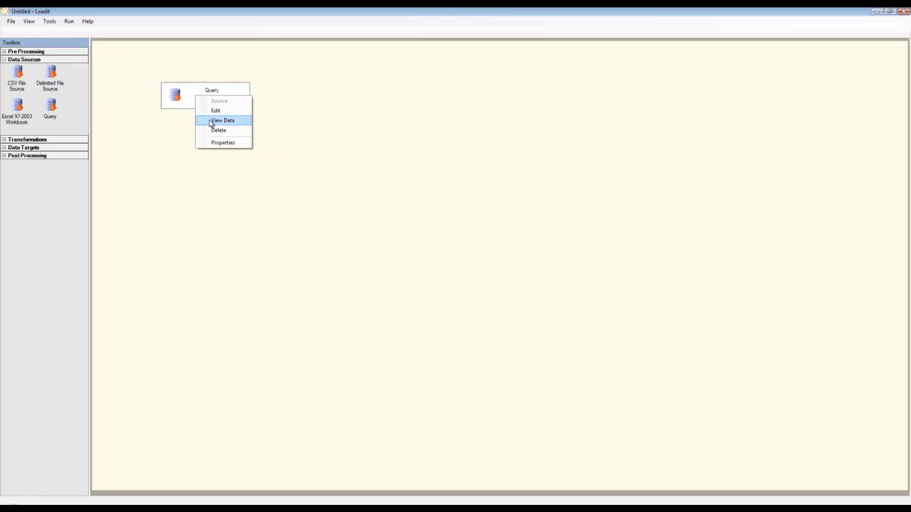
pyautogui.click(212, 122)
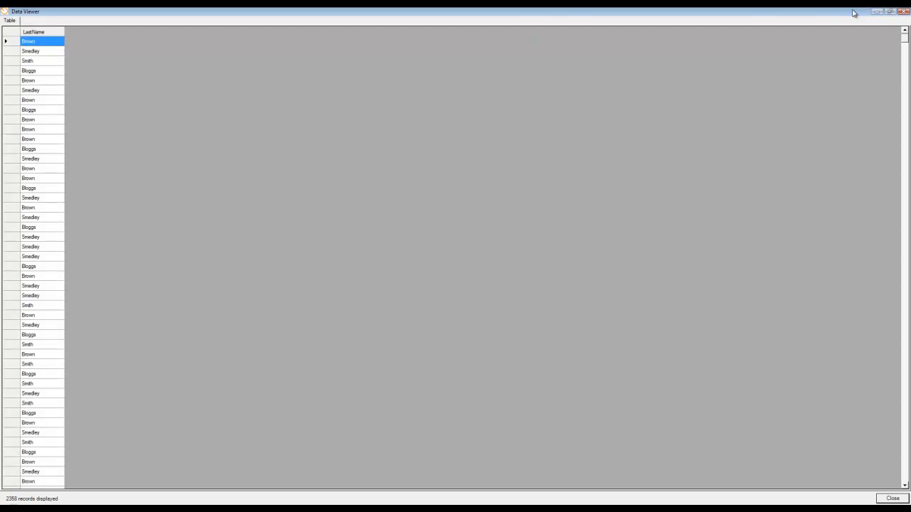
pyautogui.click(903, 11)
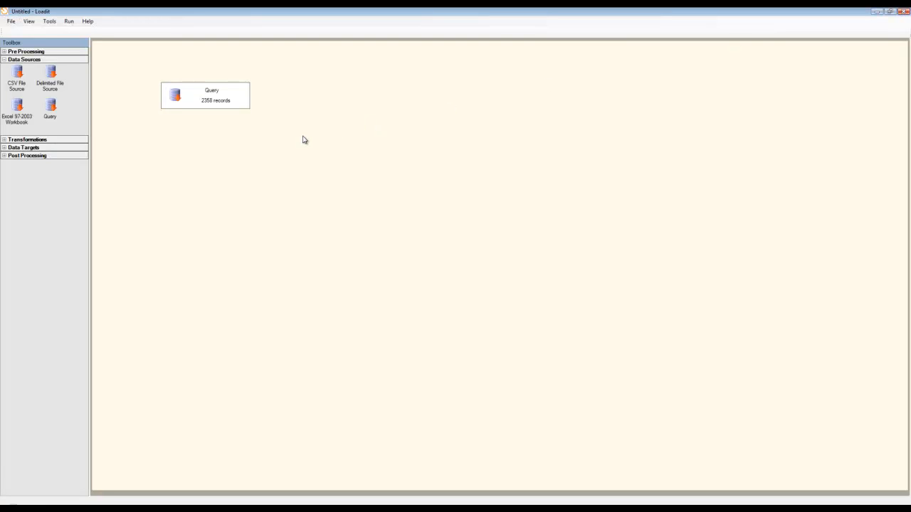